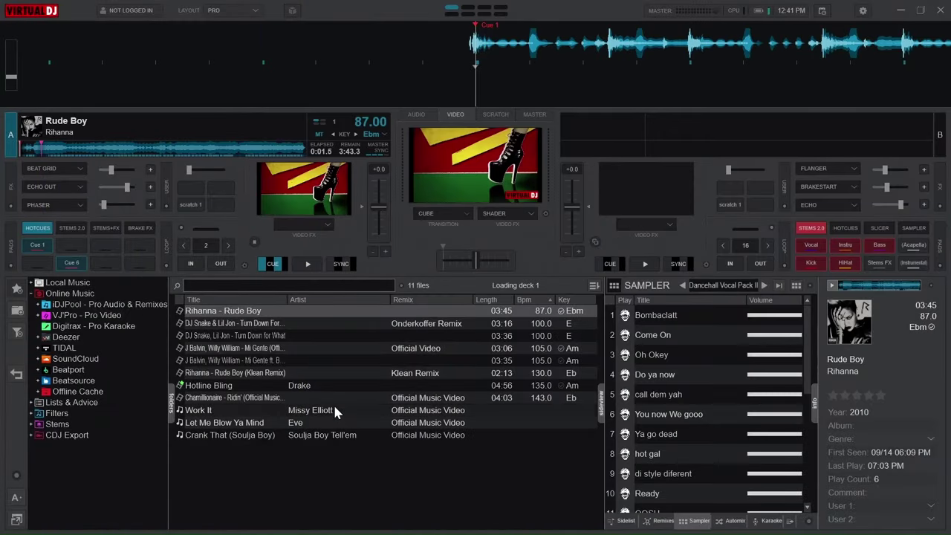
# Load Chamillionaire's Ridin' onto deck B, toggle deck A's beat grid, then apply echo out
pyautogui.moveTo(327, 397); pyautogui.dragTo(623, 198)
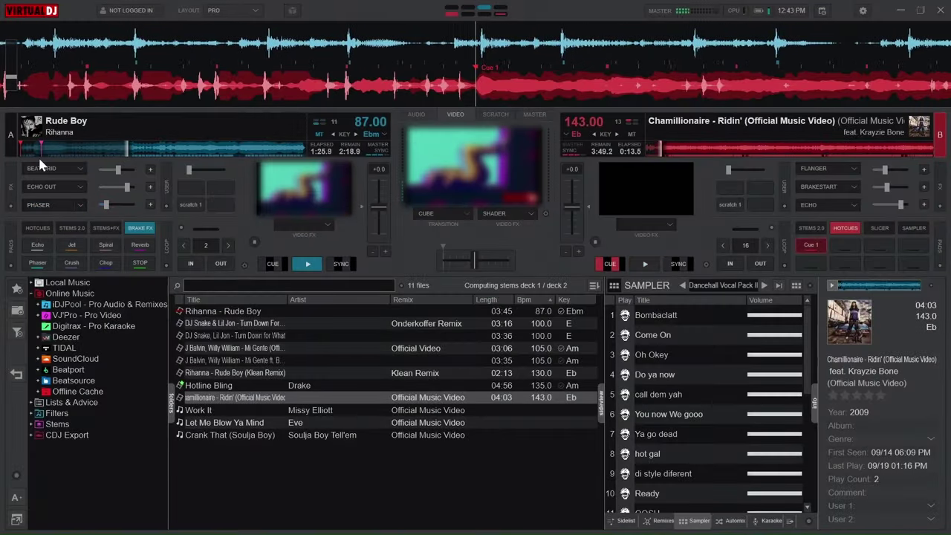
pyautogui.click(40, 168)
pyautogui.click(40, 168)
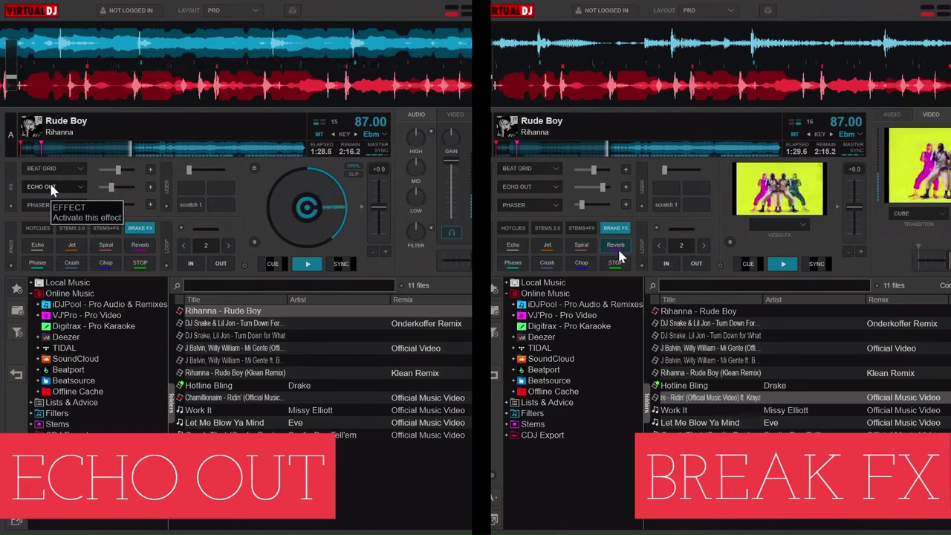
pyautogui.click(52, 192)
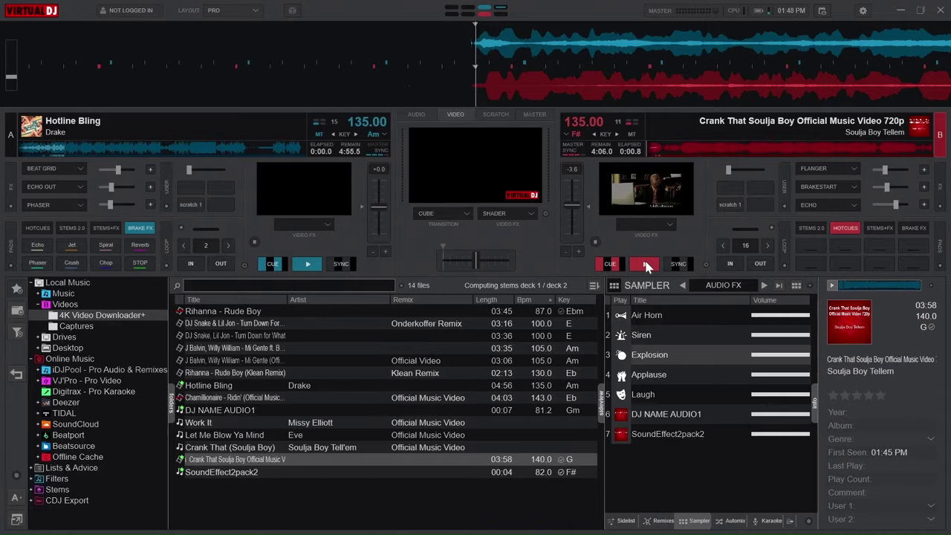
# Seek deck B about 16 seconds into Crank That, save hot cue 2, and return to it
pyautogui.click(663, 145)
pyautogui.click(845, 246)
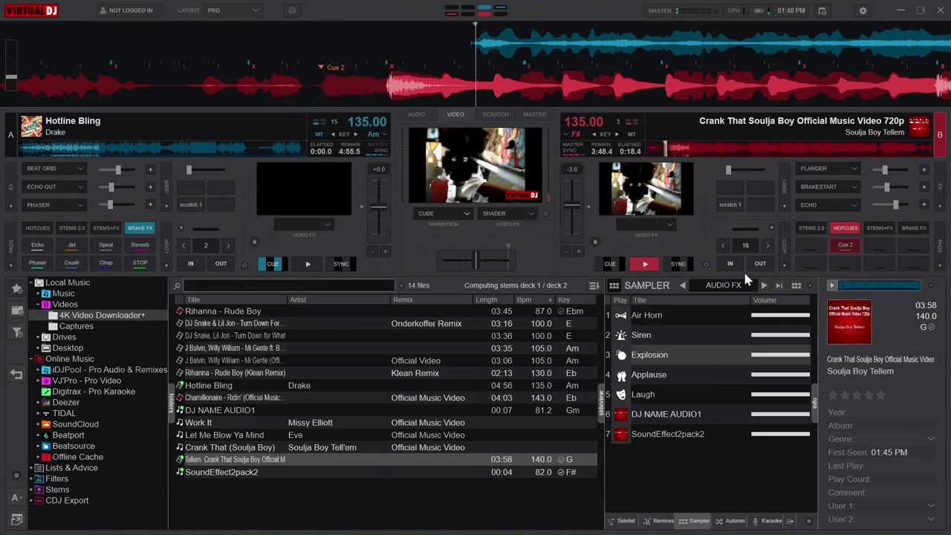
pyautogui.click(609, 264)
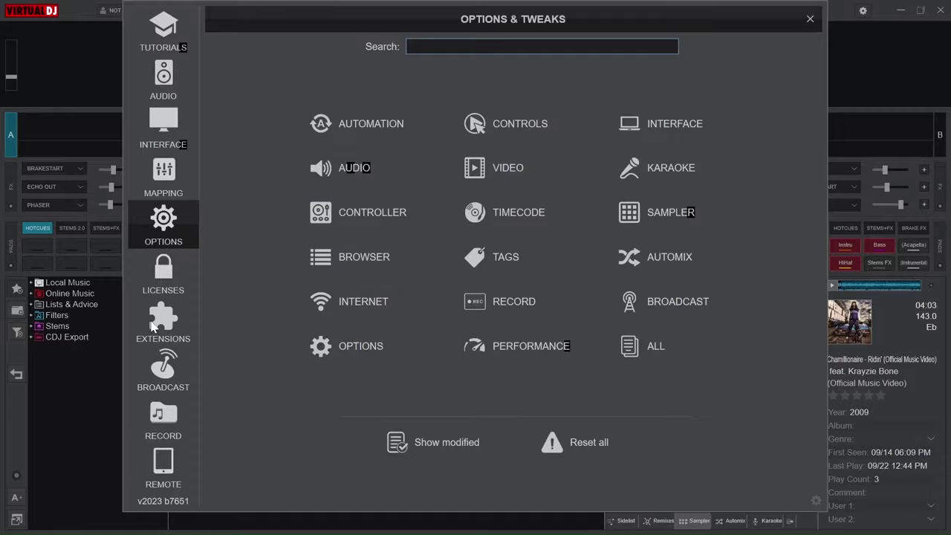
# Install the Brake FX pads extension found by searching 'brak' and make it deck A's pad page
pyautogui.click(152, 327)
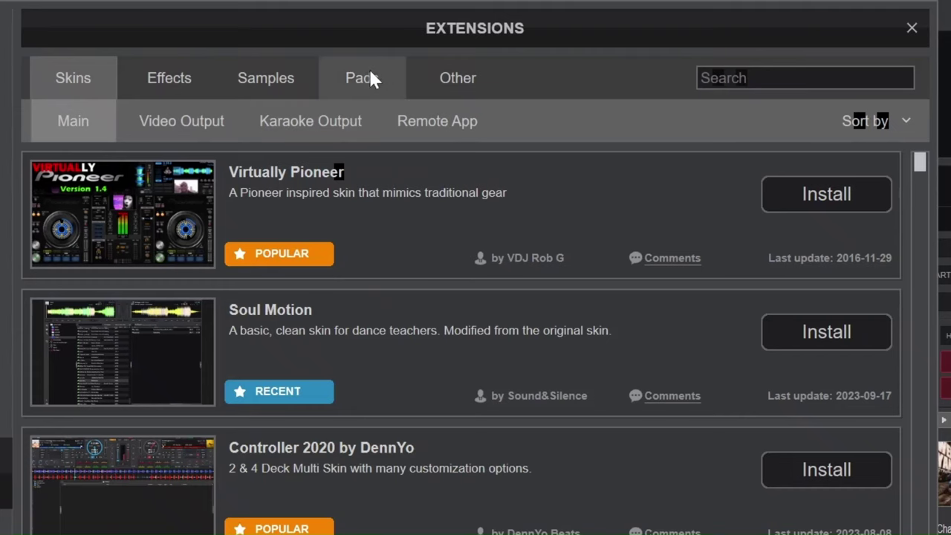
pyautogui.click(442, 54)
pyautogui.write('brak')
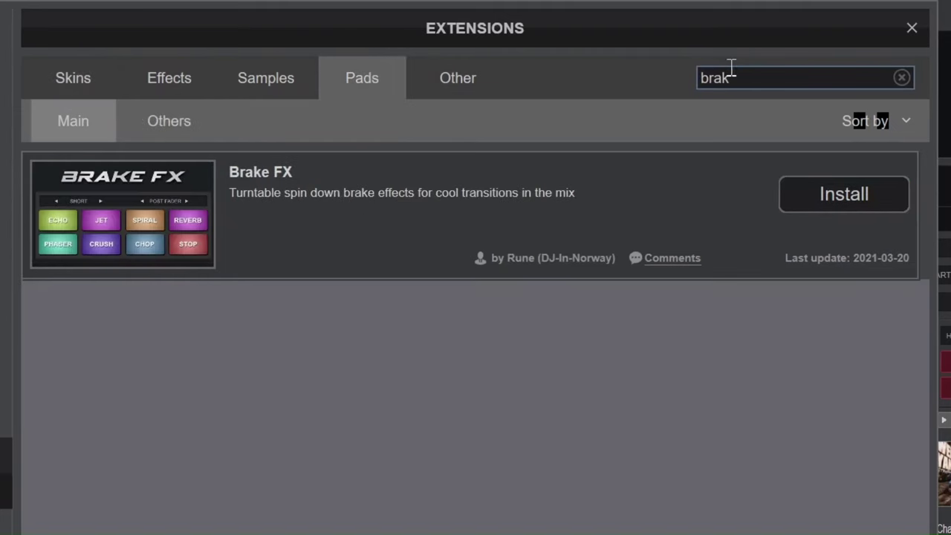
pyautogui.click(835, 198)
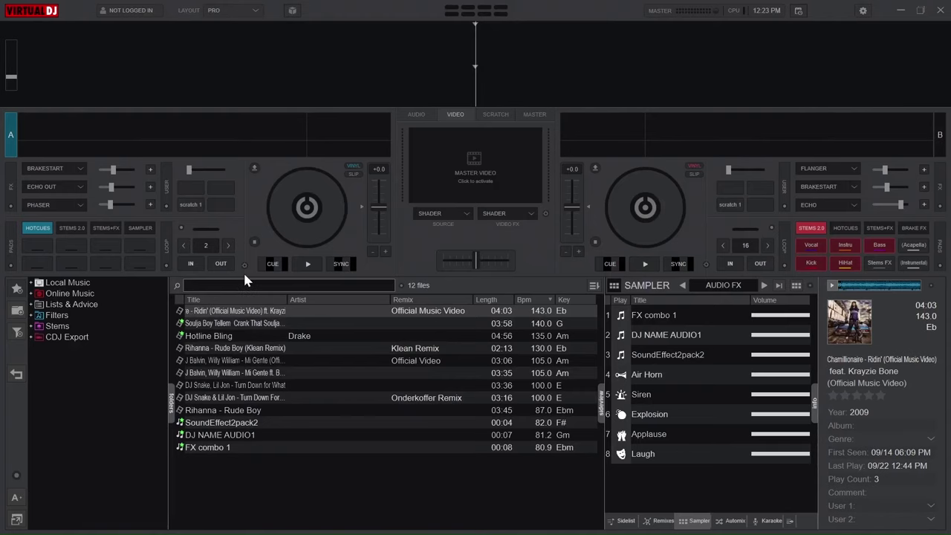
pyautogui.click(134, 227)
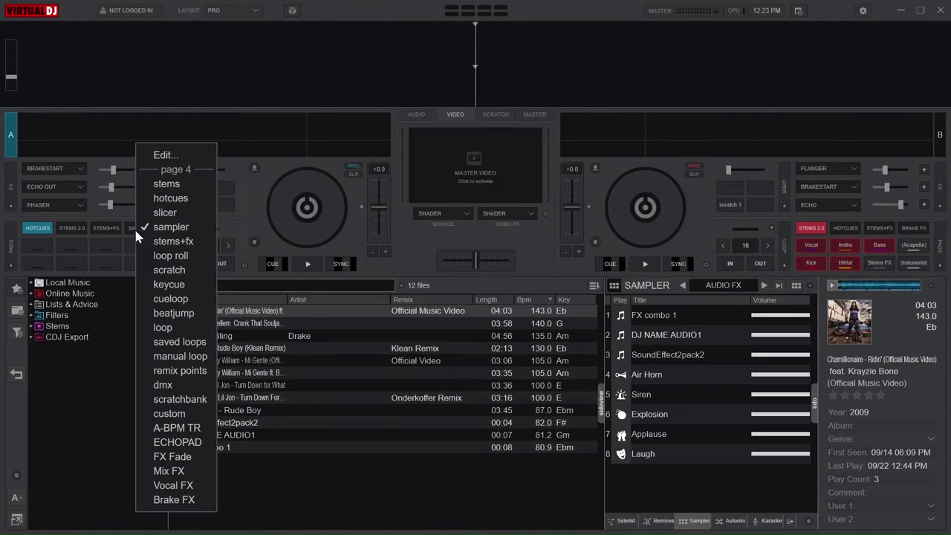
pyautogui.click(175, 501)
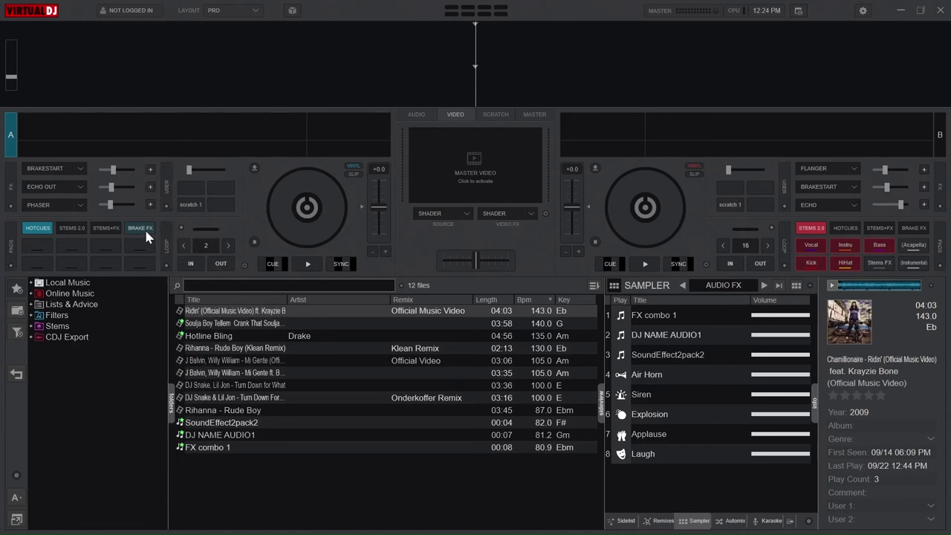
# Try deck A's Brake FX pads: echo brake stop, restart, then the phaser brake
pyautogui.click(145, 227)
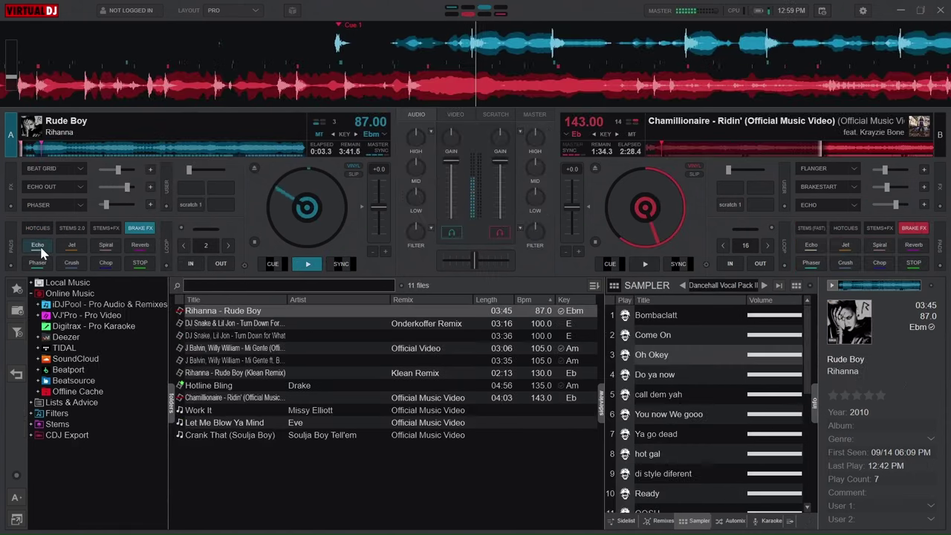
pyautogui.click(40, 251)
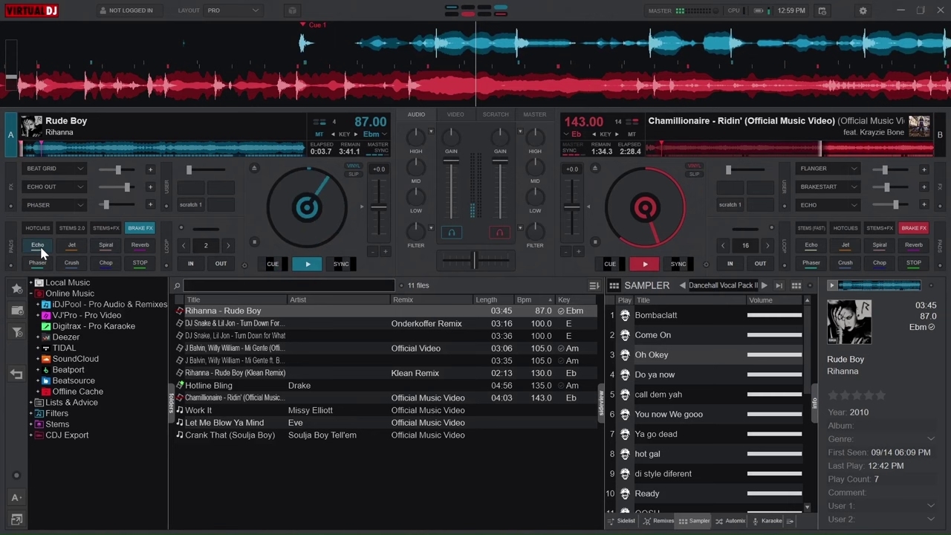
pyautogui.click(39, 263)
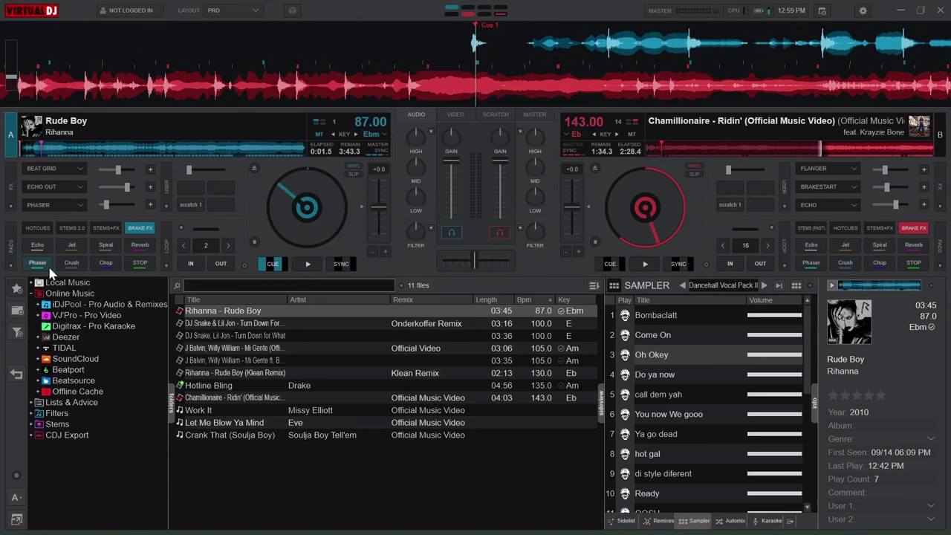
pyautogui.click(48, 267)
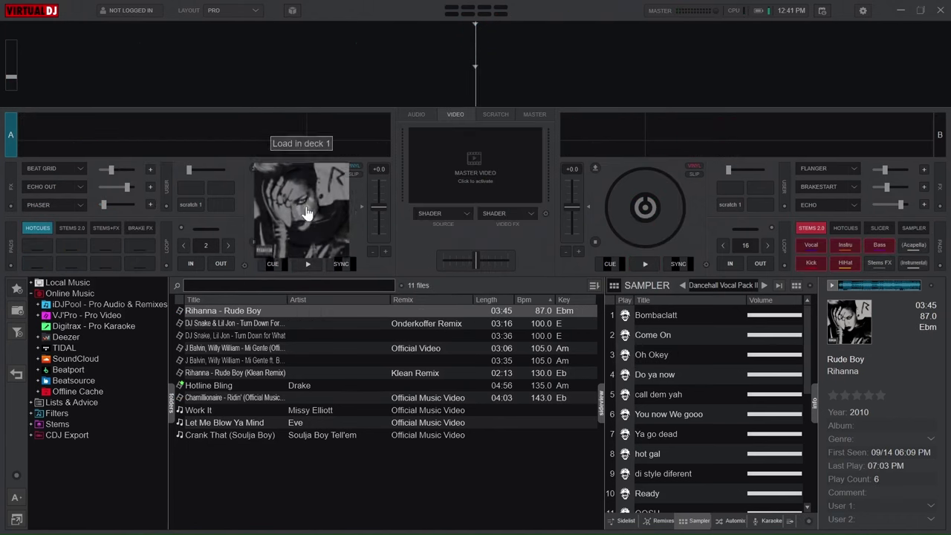
# Load and play Rude Boy on deck A, and load Chamillionaire's Ridin' onto deck B
pyautogui.moveTo(306, 213); pyautogui.dragTo(307, 213)
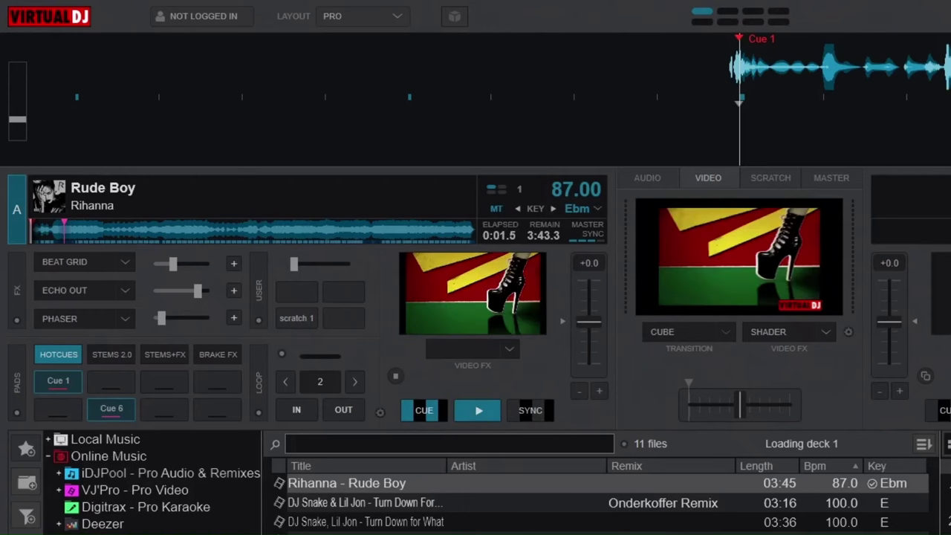
pyautogui.press('space')
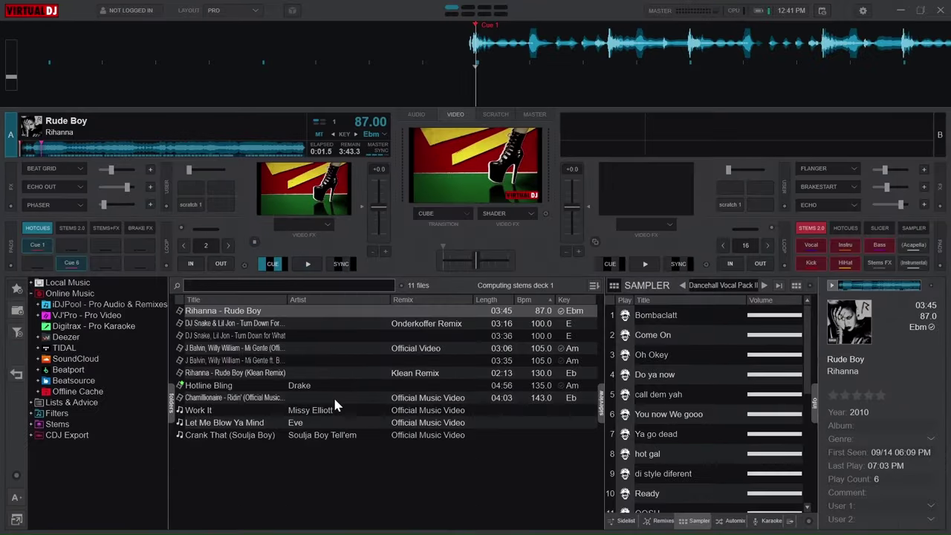
pyautogui.moveTo(333, 395); pyautogui.dragTo(612, 216)
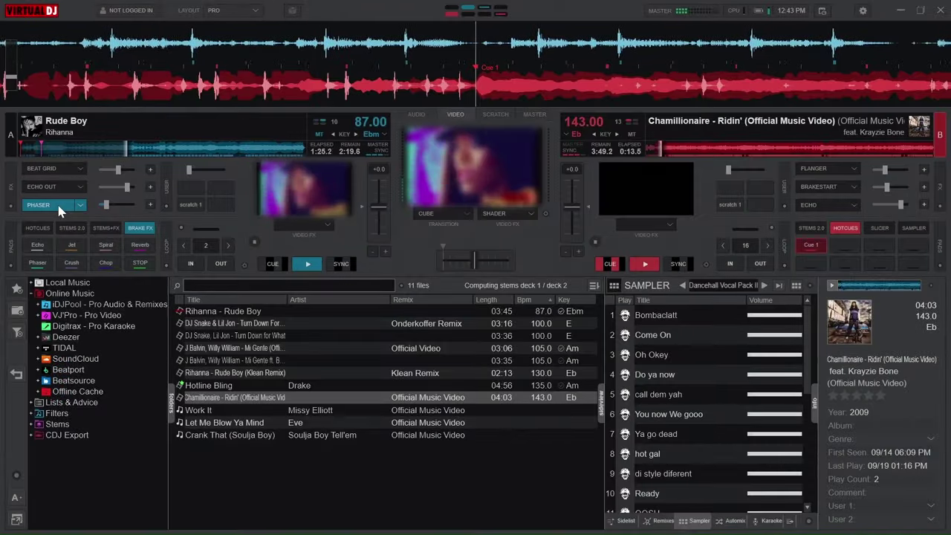
# Toggle deck A's beat grid and phaser effects, leave beat grid on, and start Ridin' on deck B
pyautogui.click(41, 169)
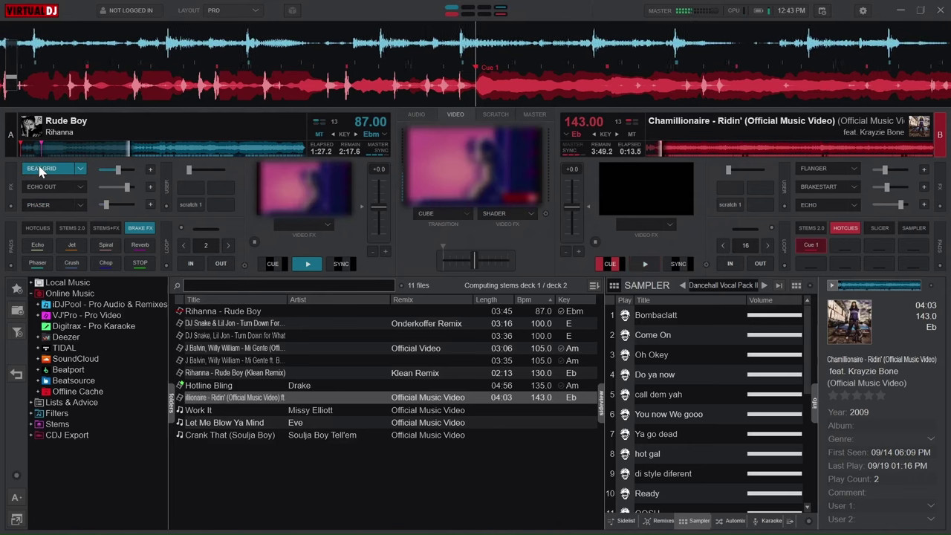
pyautogui.click(40, 170)
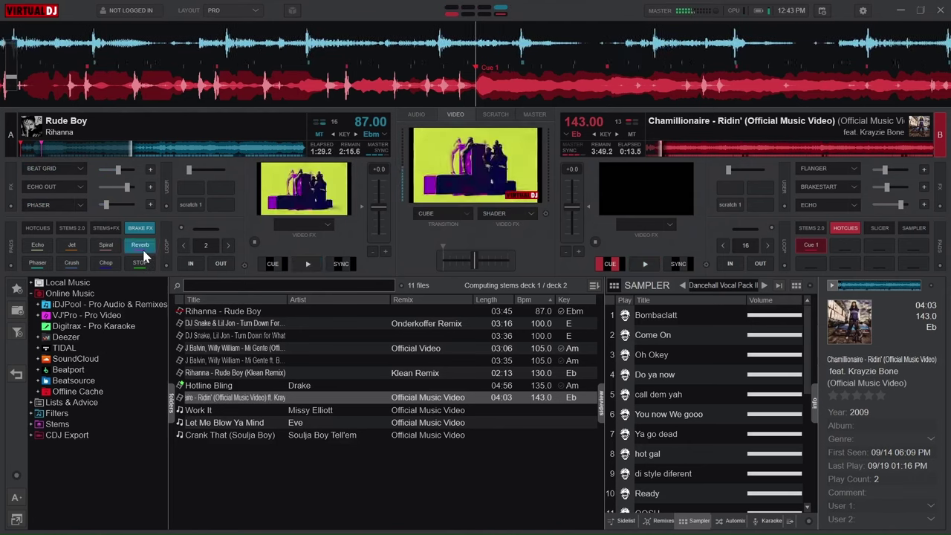
pyautogui.click(44, 205)
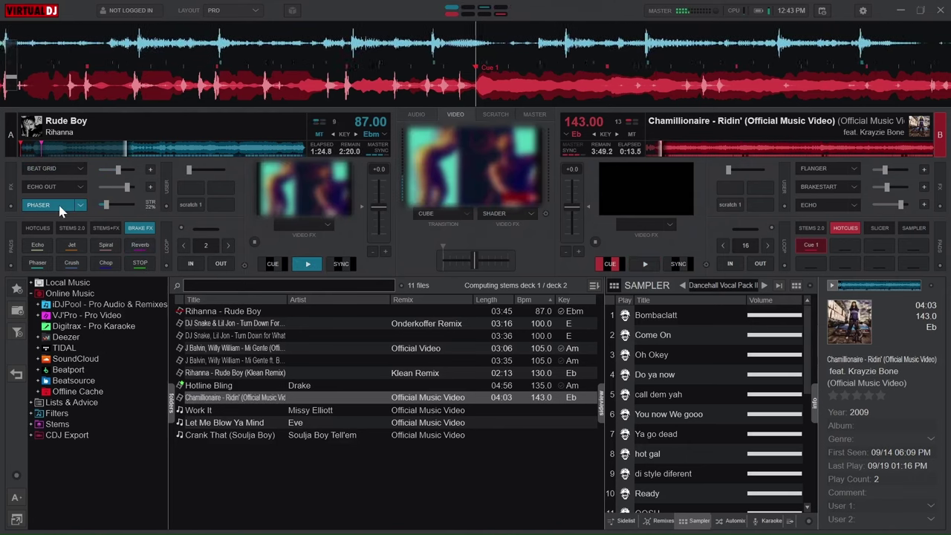
pyautogui.click(58, 207)
pyautogui.click(41, 170)
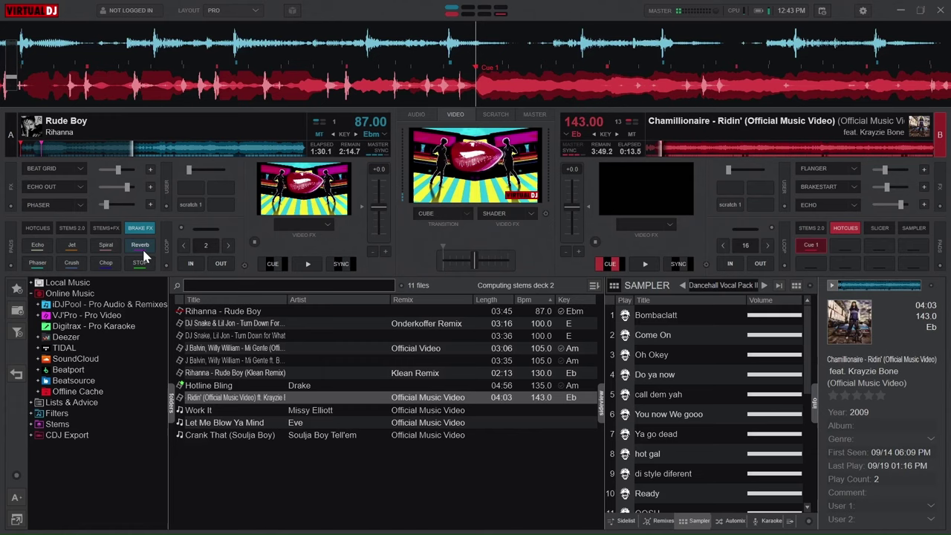
pyautogui.press('space')
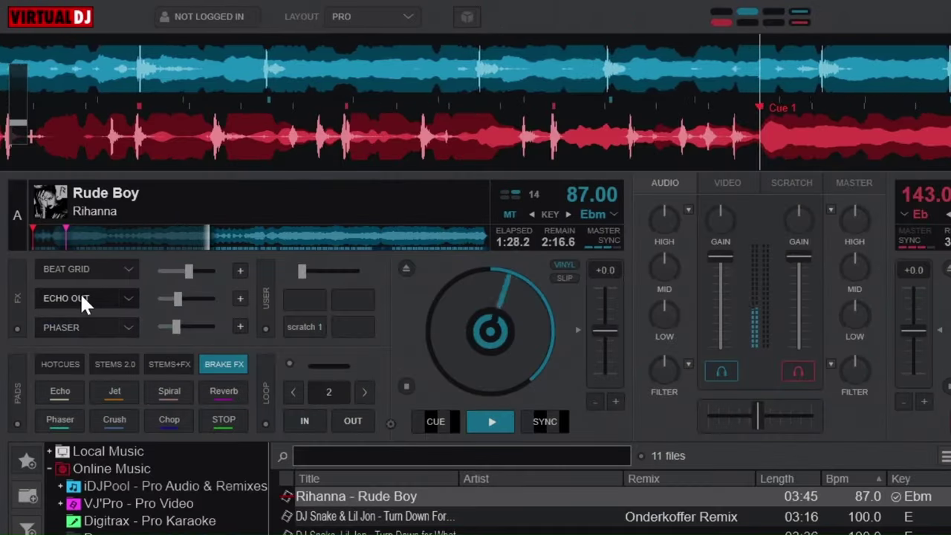
# Turn on deck A's ECHO OUT effect slot to fade Rude Boy out
pyautogui.click(81, 297)
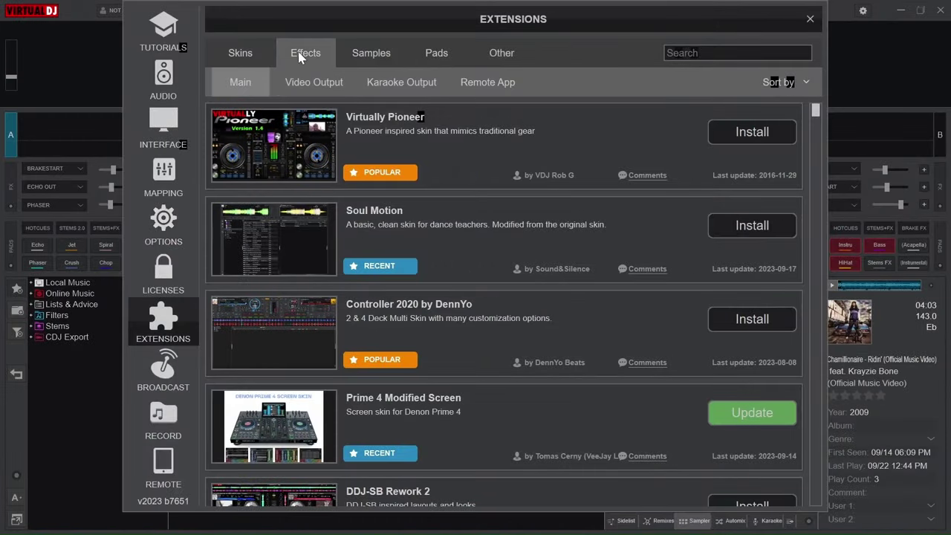
pyautogui.click(299, 56)
pyautogui.click(700, 52)
pyautogui.write('echo ')
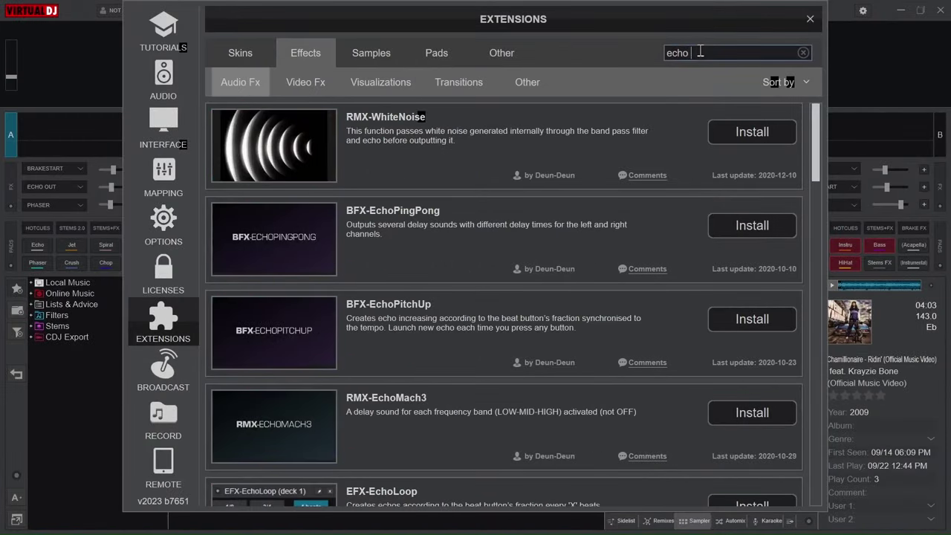
pyautogui.write('out')
pyautogui.scroll(-2, 642, 184)
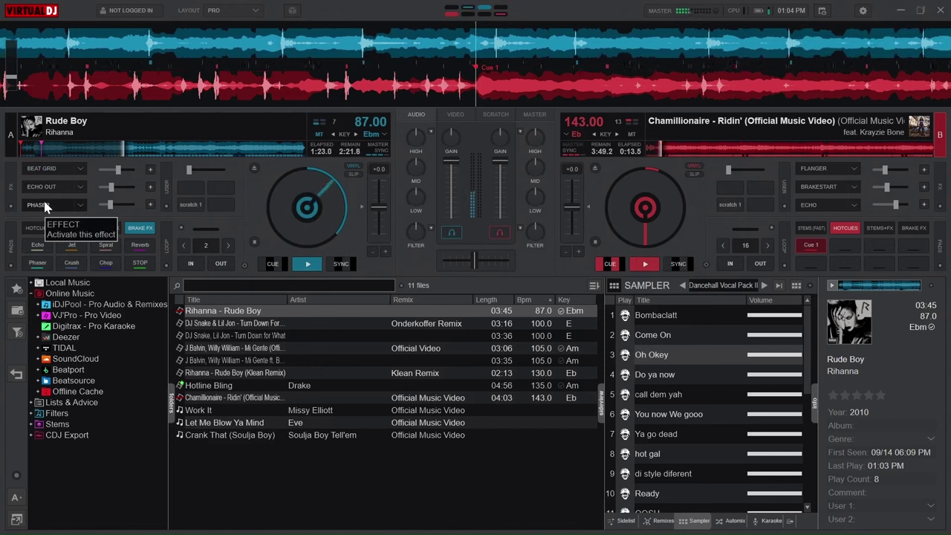
# Turn on the BEAT GRID and PHASER effects in deck A's FX slots
pyautogui.click(39, 170)
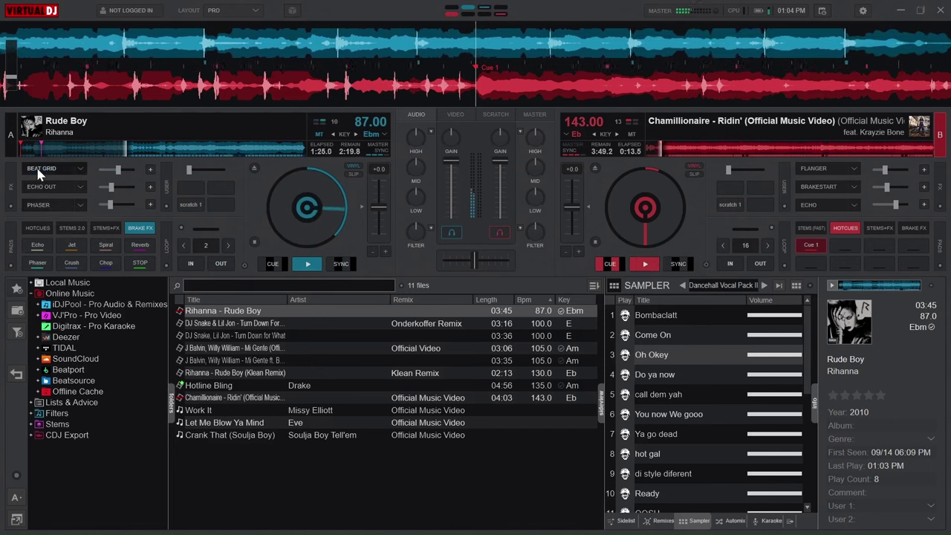
pyautogui.click(41, 206)
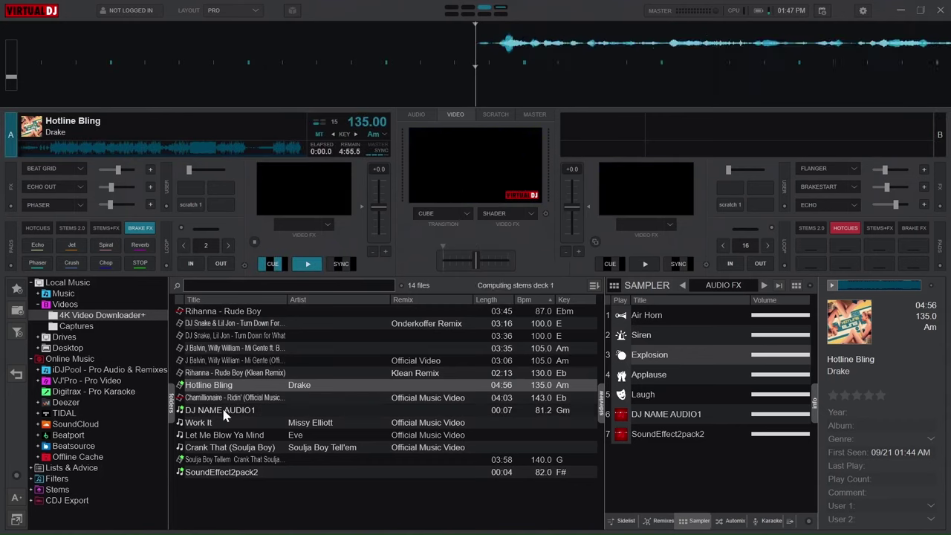
# Load Crank That (Soulja Boy) onto deck B and jump deck A back to cue 1
pyautogui.click(227, 451)
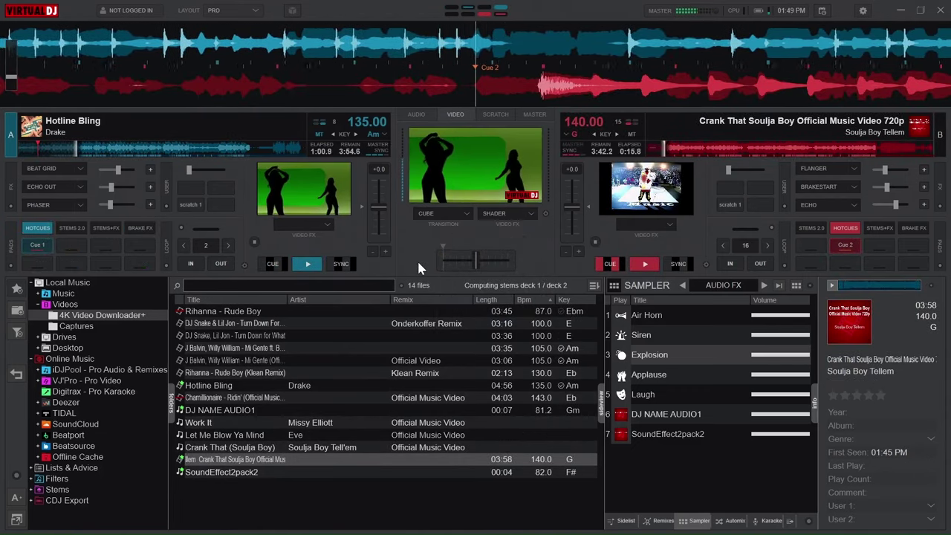
pyautogui.press('1')
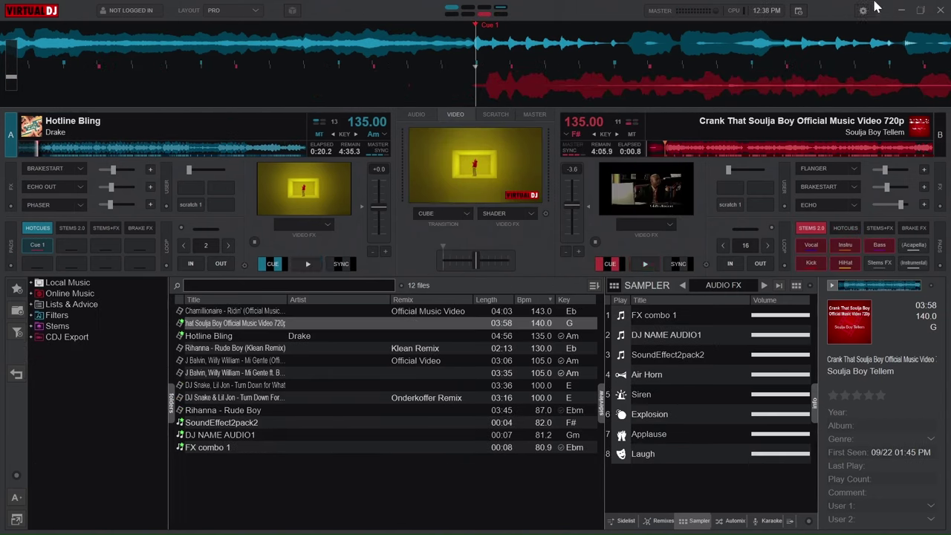
# Add a keyboard mapping for the D key that runs the pasted action script
pyautogui.click(862, 10)
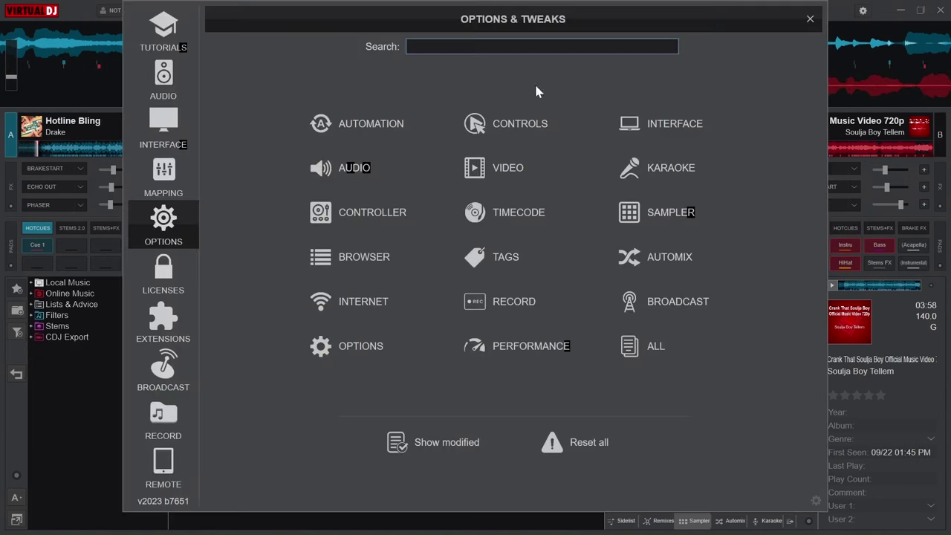
pyautogui.click(153, 188)
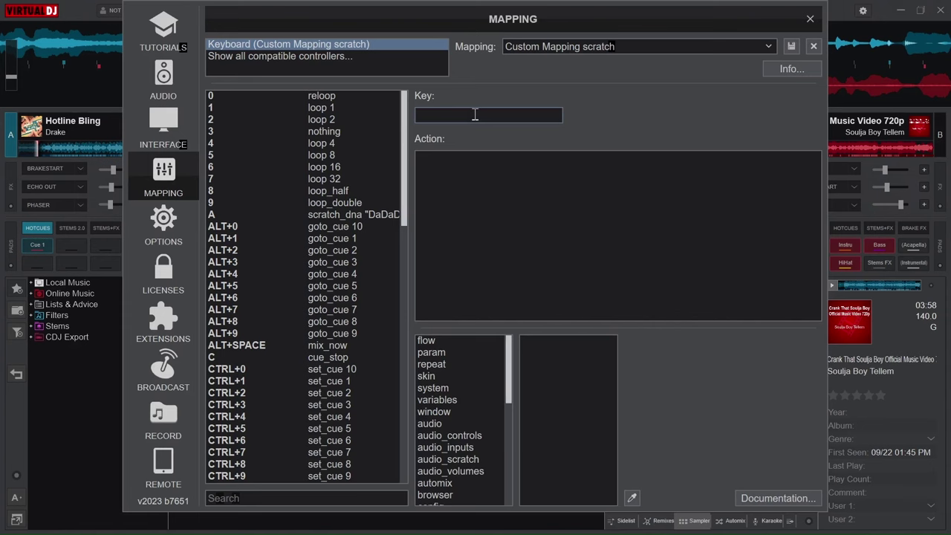
pyautogui.click(473, 162)
pyautogui.write('deck 1 is_audible ? deck 1 stop & crossfader 50% & deck 2 play : deck 2 stop & crossfader 50% & deck 1 play')
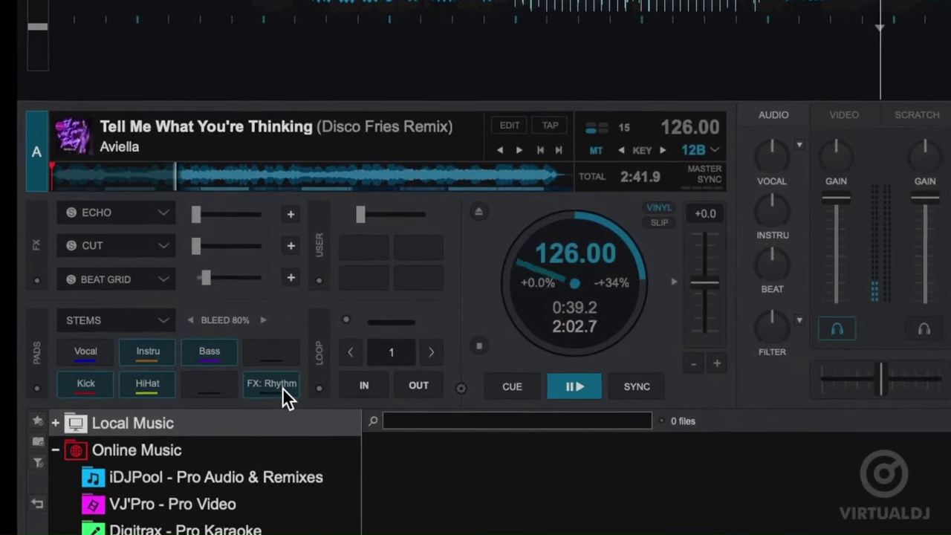
# Switch the FX: Rhythm stem pad to Stems FX
pyautogui.click(270, 389)
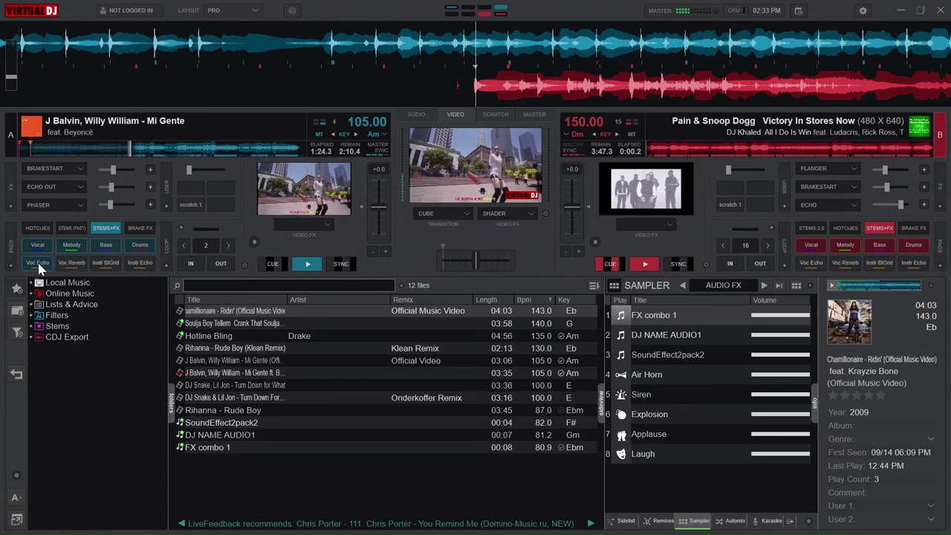
# Mute Mi Gente's vocal stem, then stop it with deck A's BRAKESTART effect
pyautogui.click(35, 242)
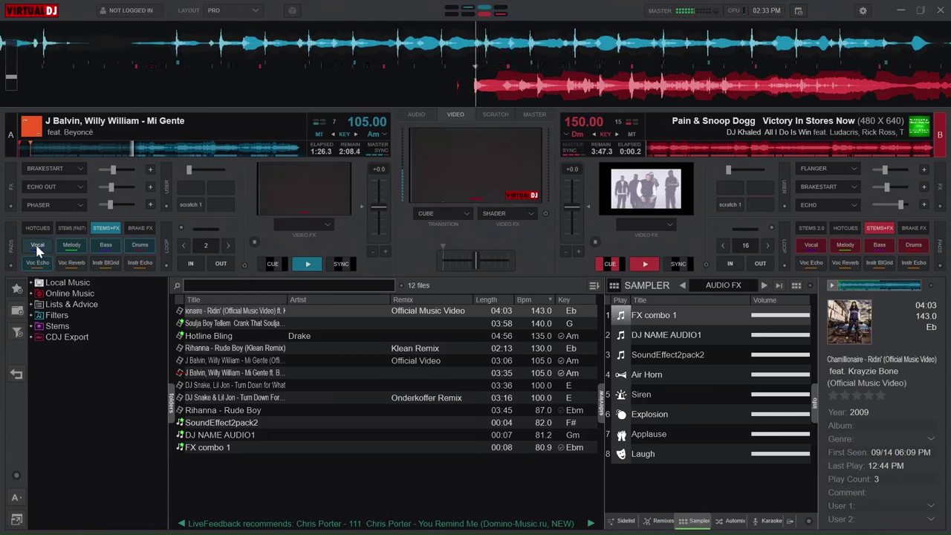
pyautogui.click(46, 168)
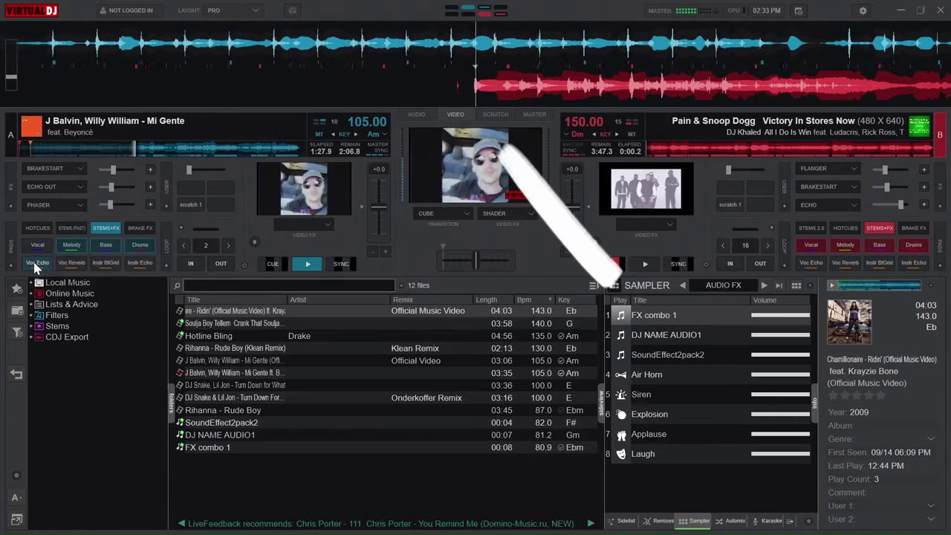
pyautogui.click(46, 168)
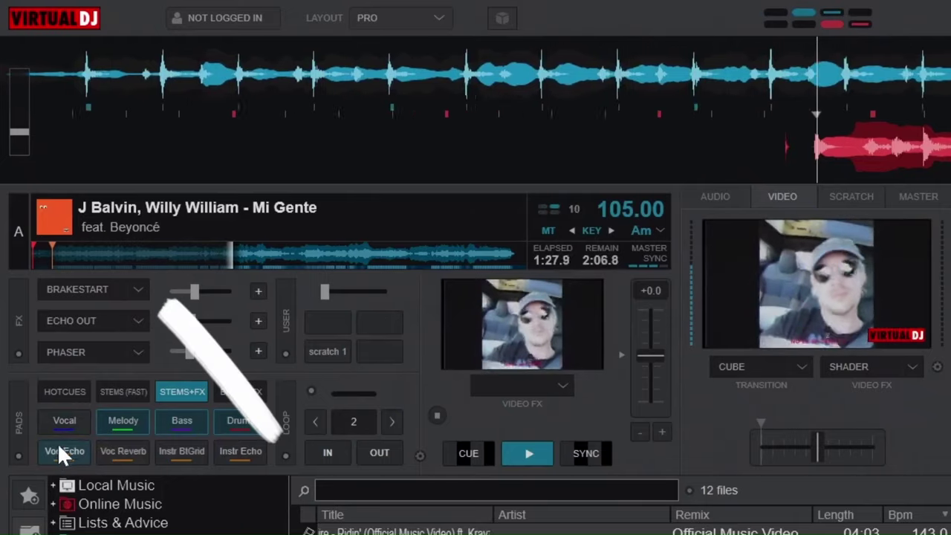
pyautogui.click(47, 169)
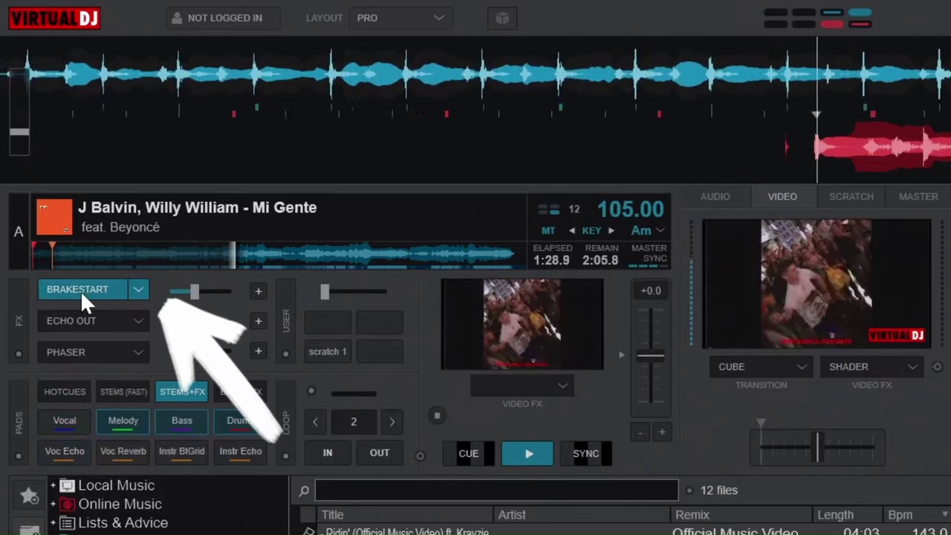